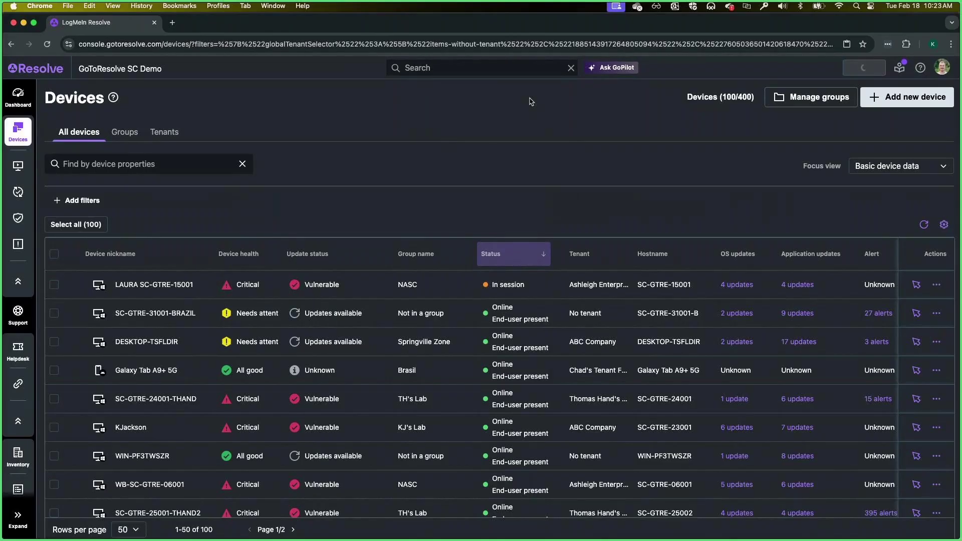
click(163, 166)
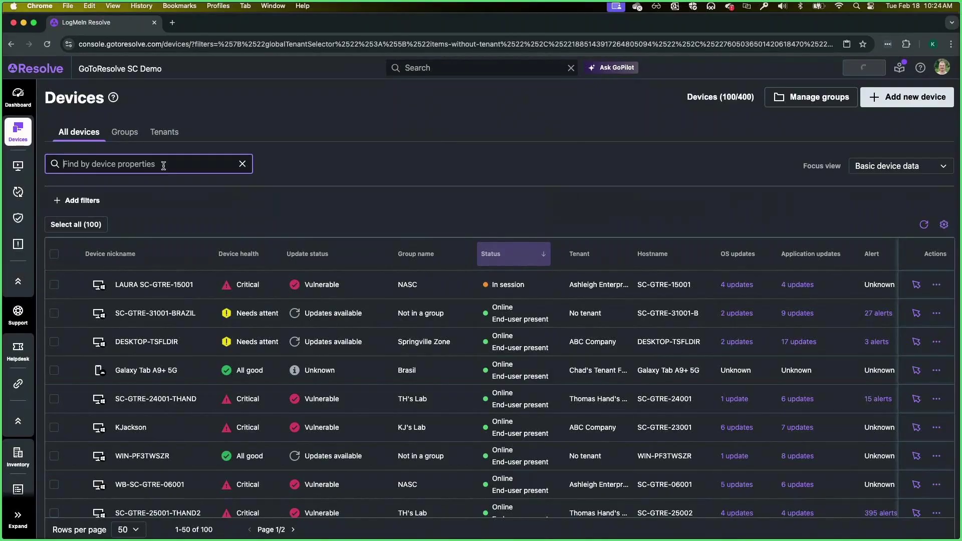
text(kjack)
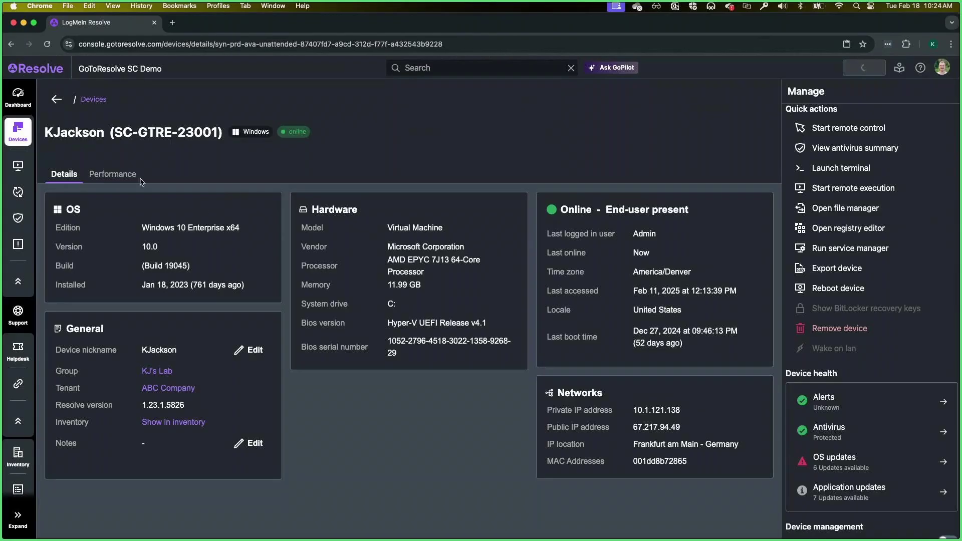
Step: Show KJackson's Performance tab with its Disk, Logical drives and Processes panels
click(112, 174)
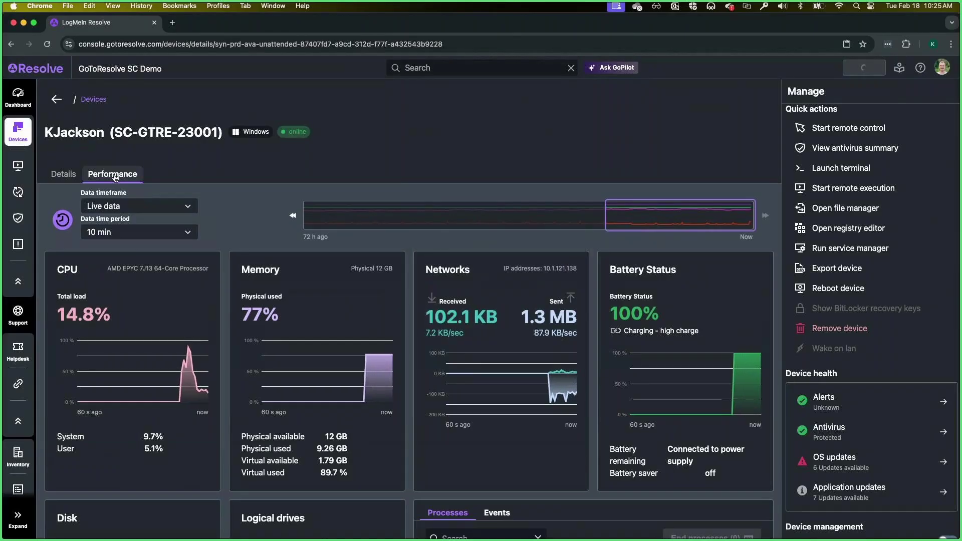
scroll(215, 239, down, 2)
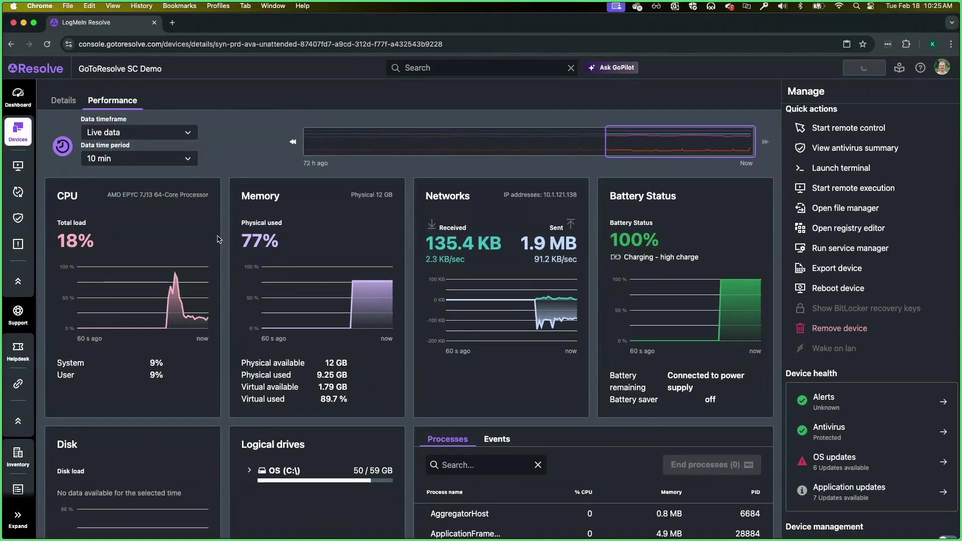
scroll(218, 239, down, 2)
scroll(218, 239, down, 4)
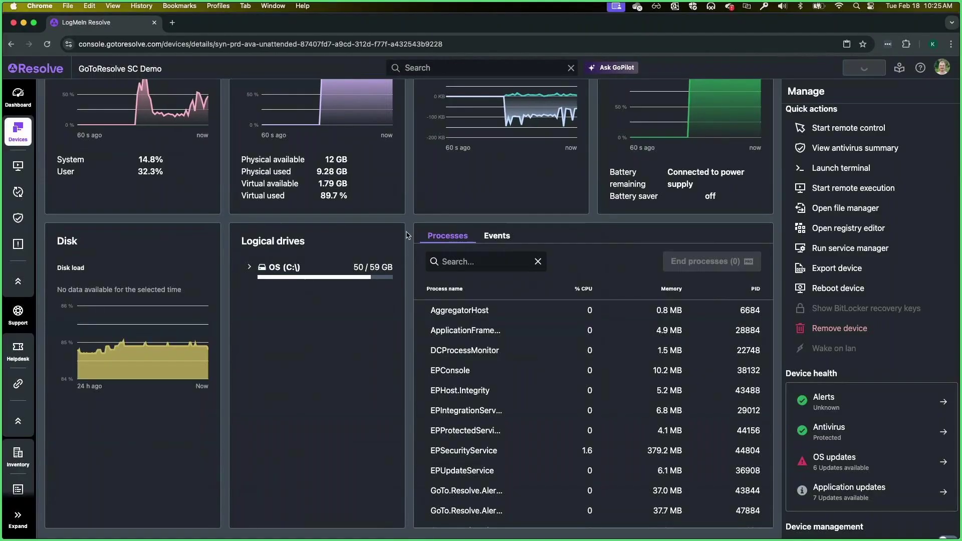
Step: Check the AggregatorHost process so End processes (1) becomes active
click(474, 310)
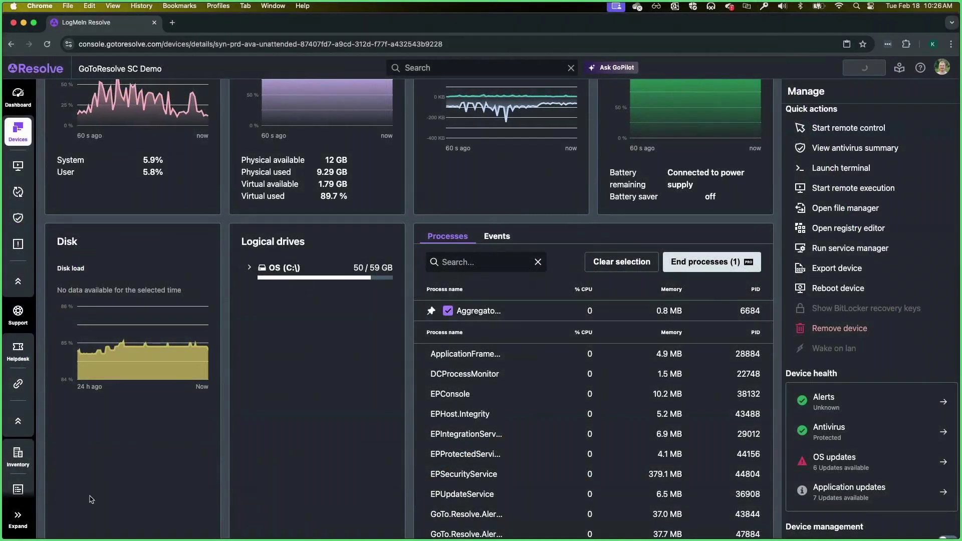
Step: Create a new Windows job under Devices > Remote execution and browse its available steps
click(18, 519)
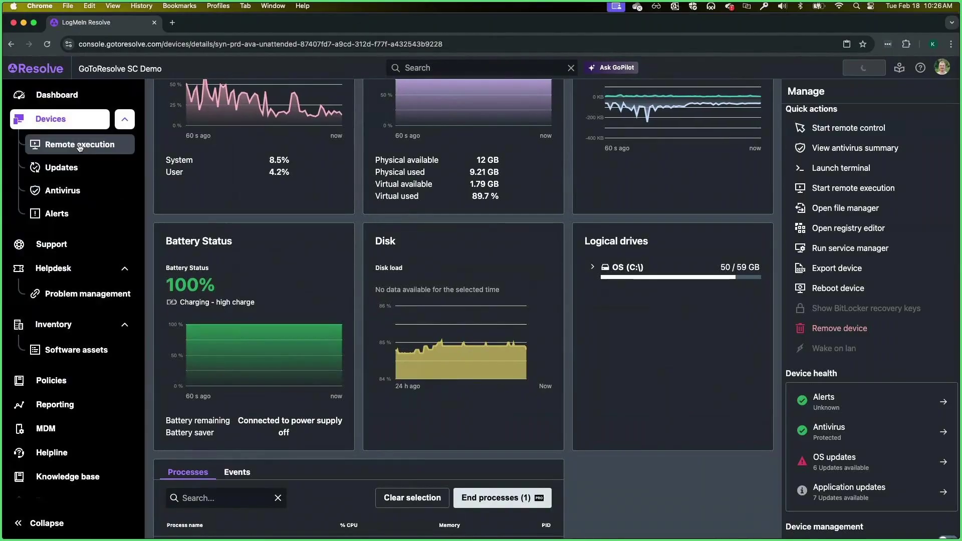
click(79, 145)
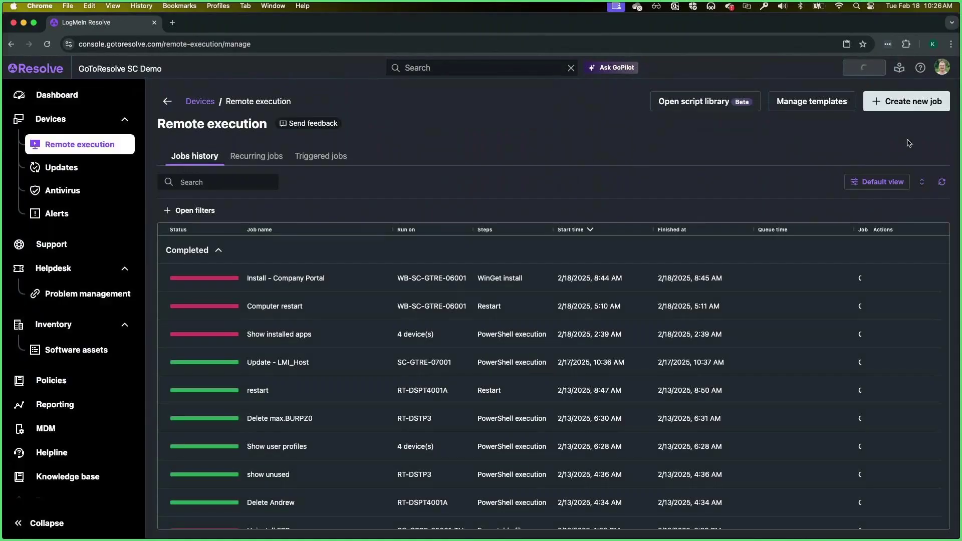
click(900, 107)
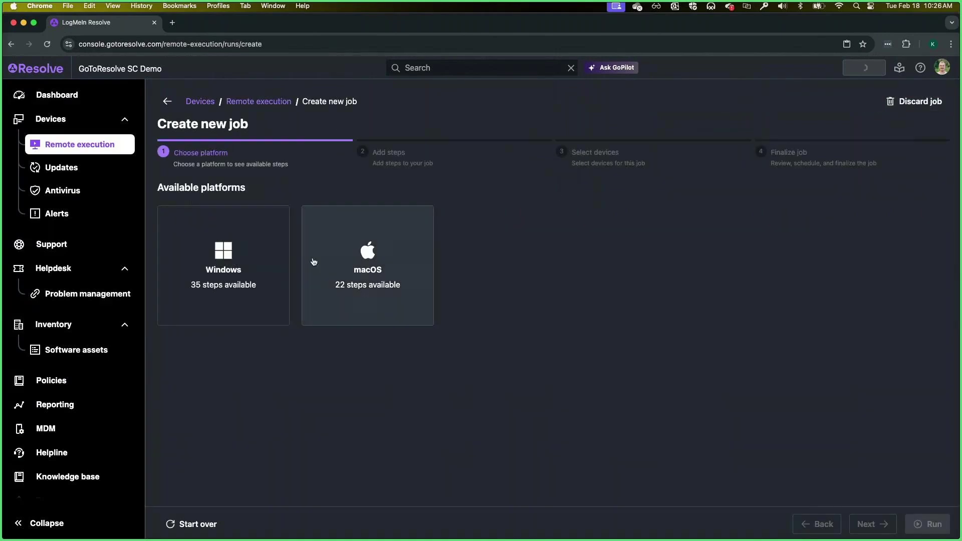
click(262, 270)
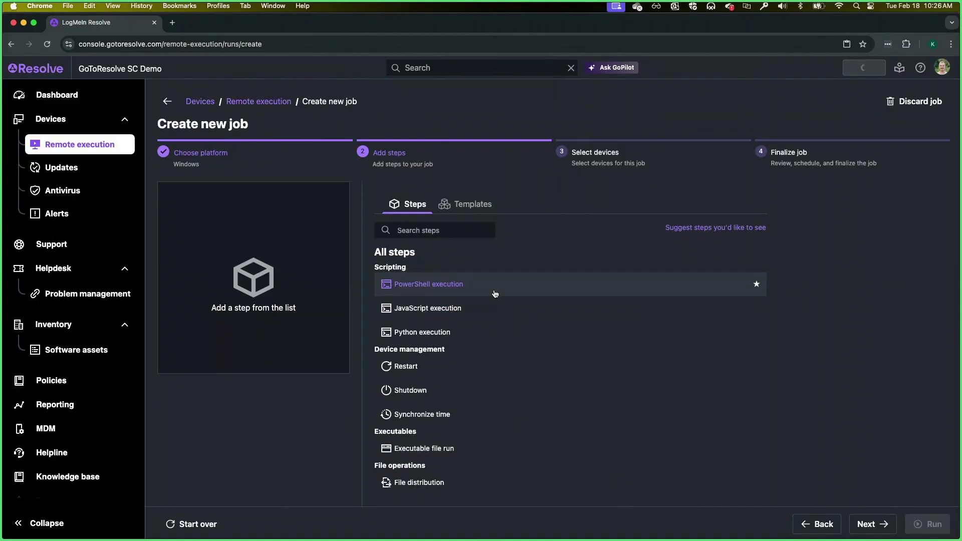
scroll(519, 372, down, 1)
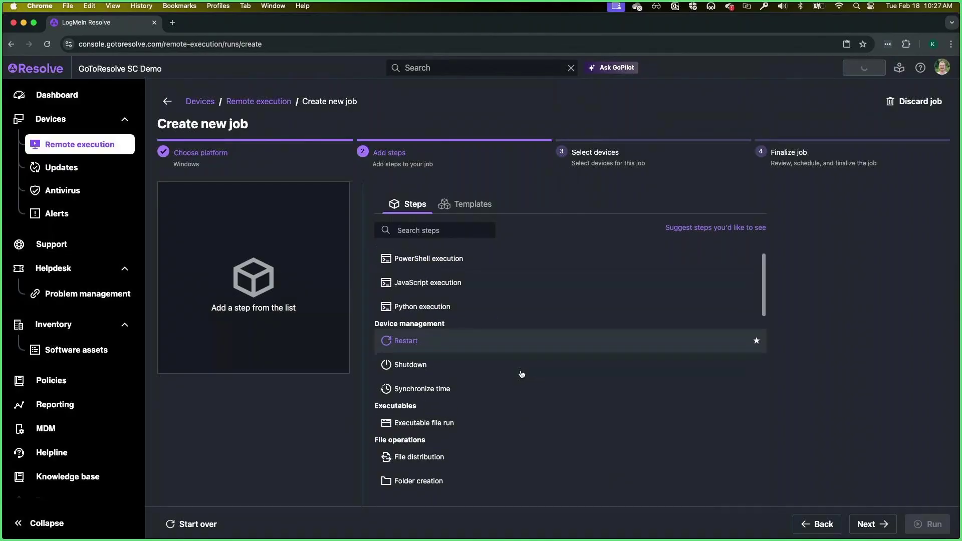
scroll(521, 373, down, 3)
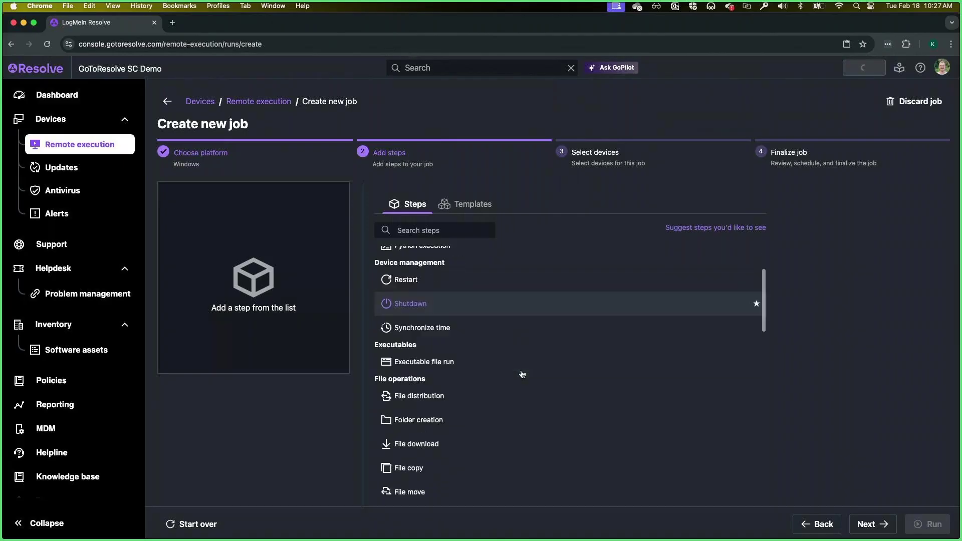
scroll(521, 374, down, 3)
scroll(522, 374, down, 3)
scroll(522, 374, down, 4)
scroll(521, 373, down, 3)
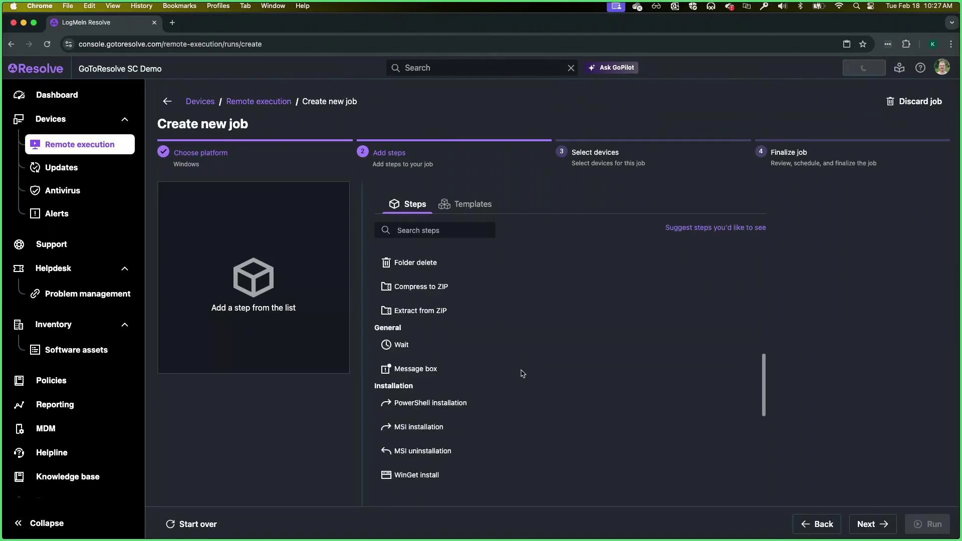
scroll(521, 374, down, 1)
scroll(522, 374, down, 1)
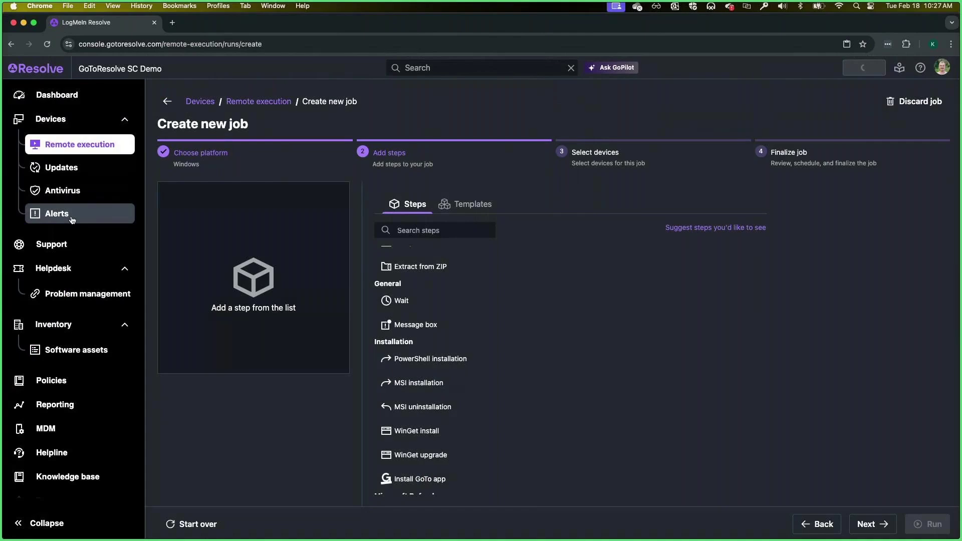
Step: Go to the Support page offering instant remote, mobile device and camera share support
click(67, 245)
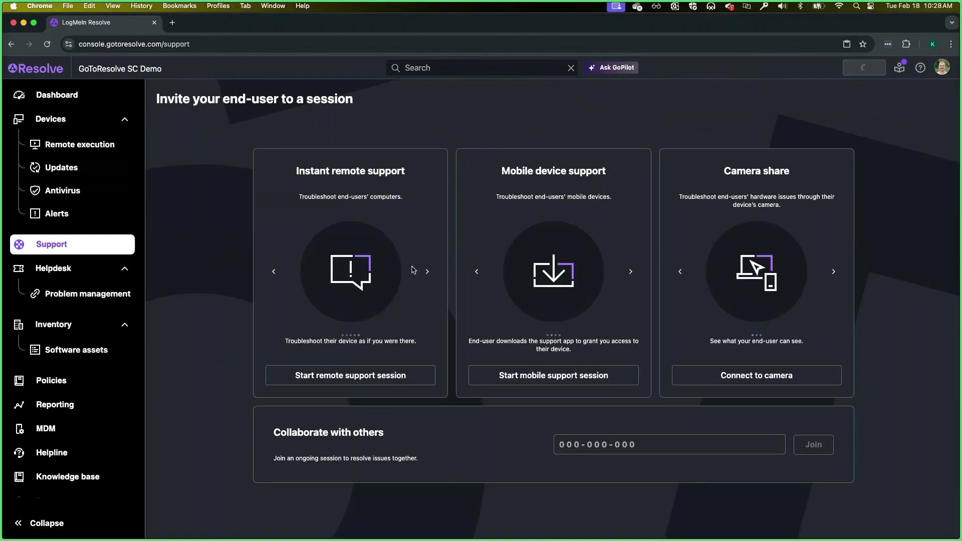
Step: Start an instant remote session, open the first end-user's session, and focus its Notes field
click(362, 376)
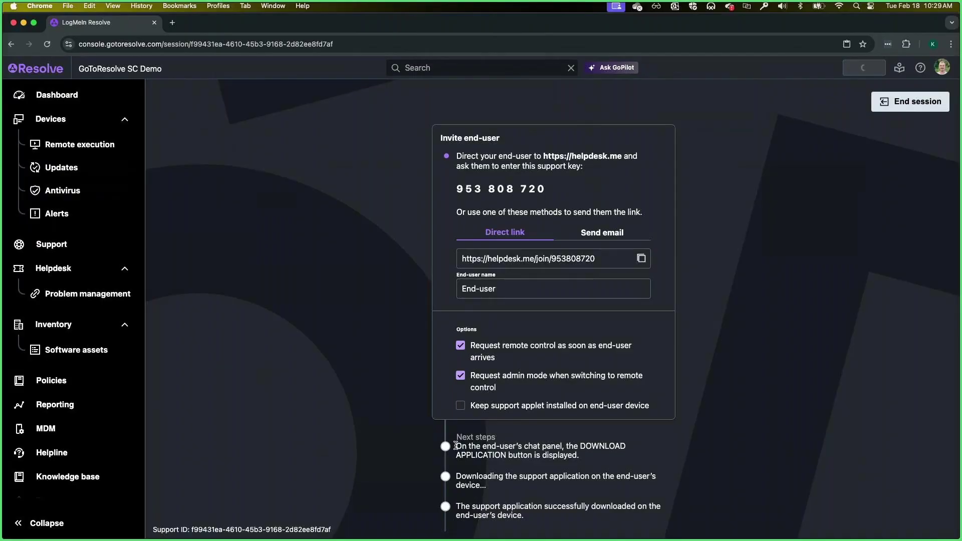
scroll(132, 474, down, 3)
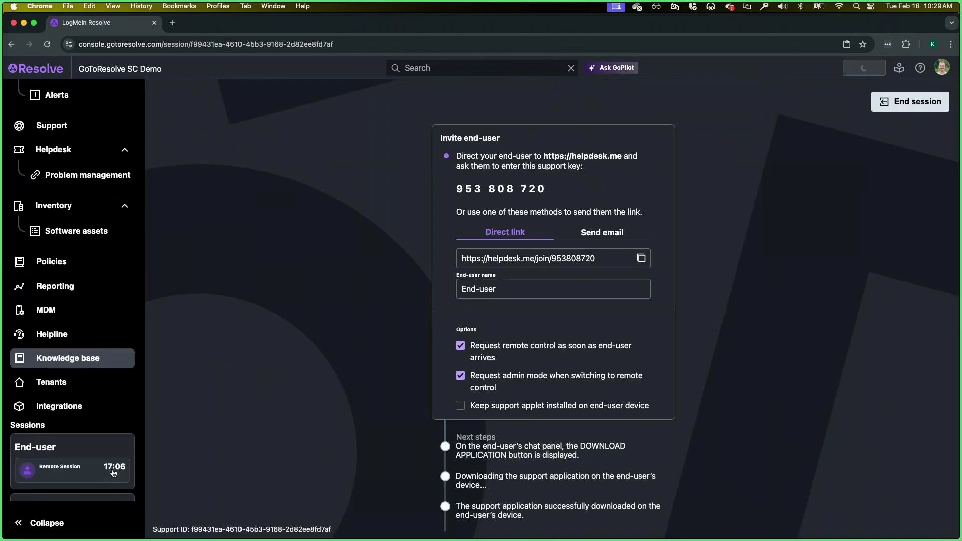
scroll(92, 440, down, 3)
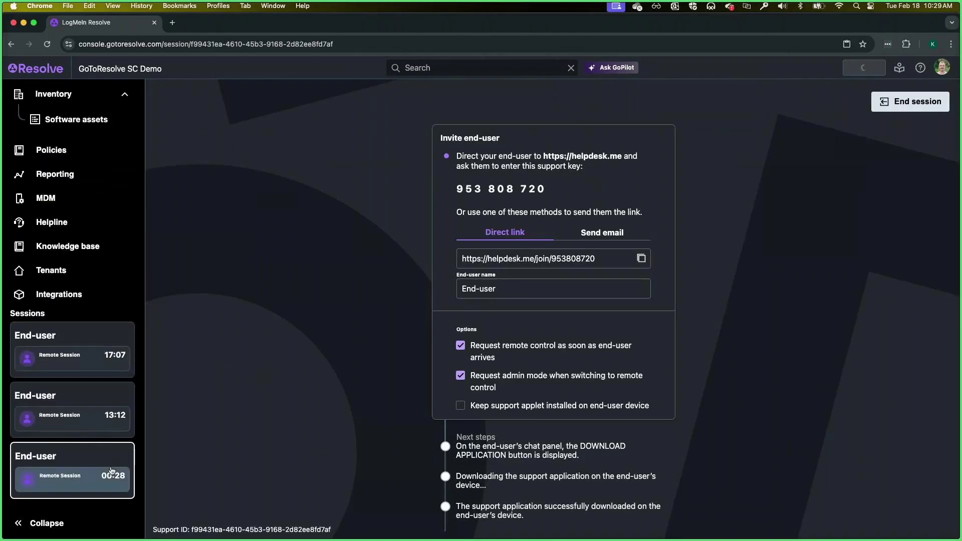
click(77, 369)
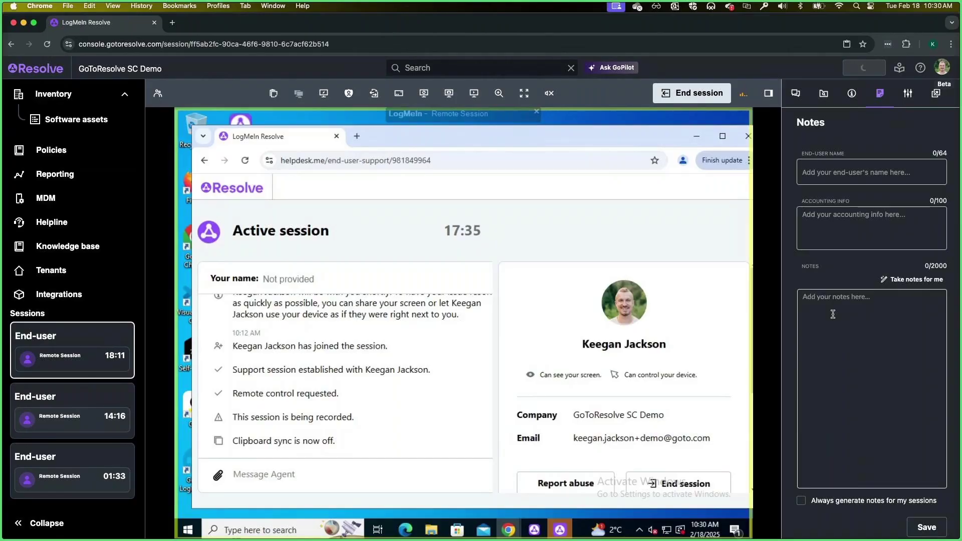
click(832, 307)
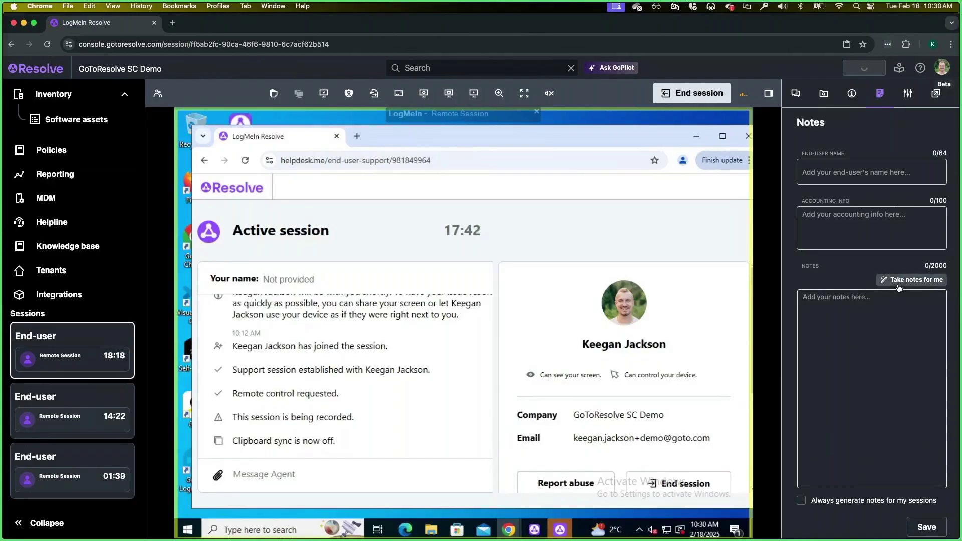
Step: Auto-generate notes, open Settings on the remote PC, then check the chat and device info
click(898, 286)
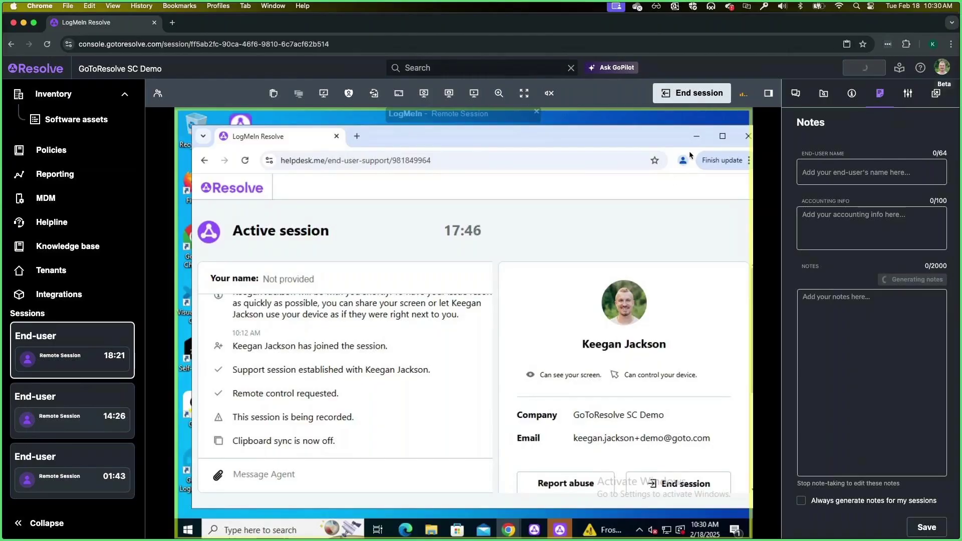
click(697, 137)
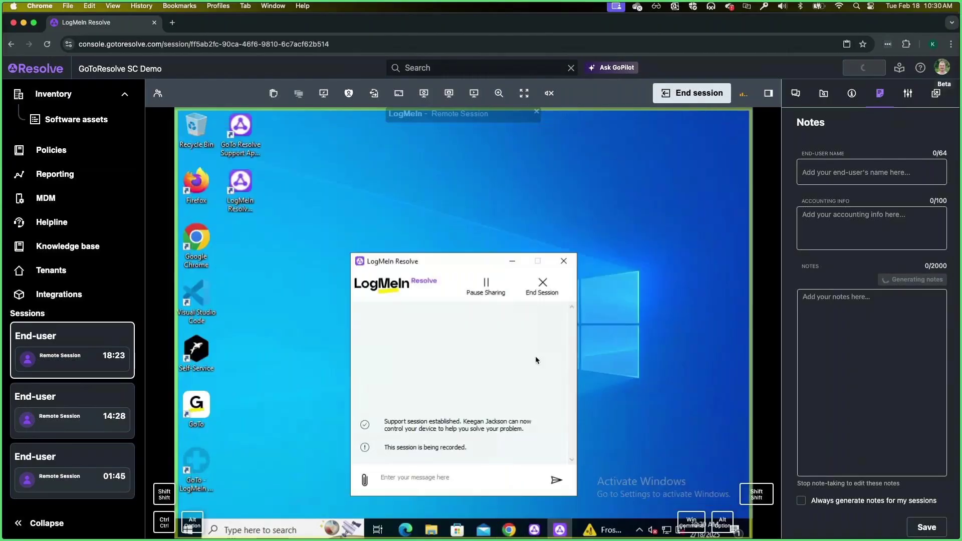
click(188, 531)
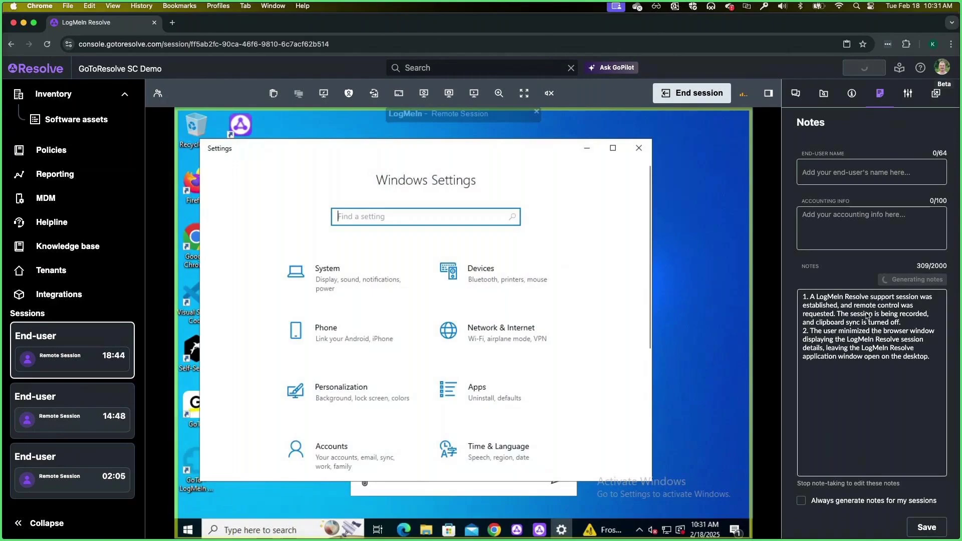
click(796, 93)
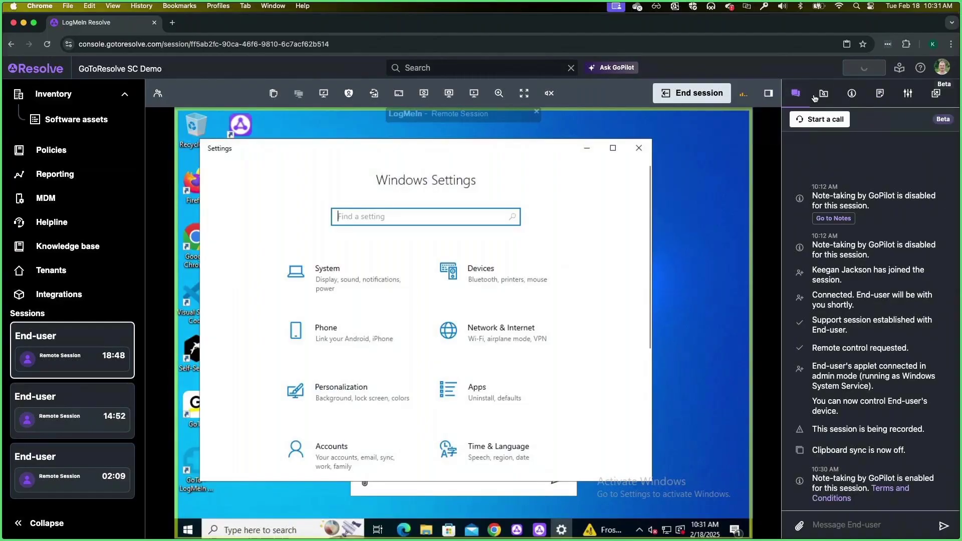
click(852, 93)
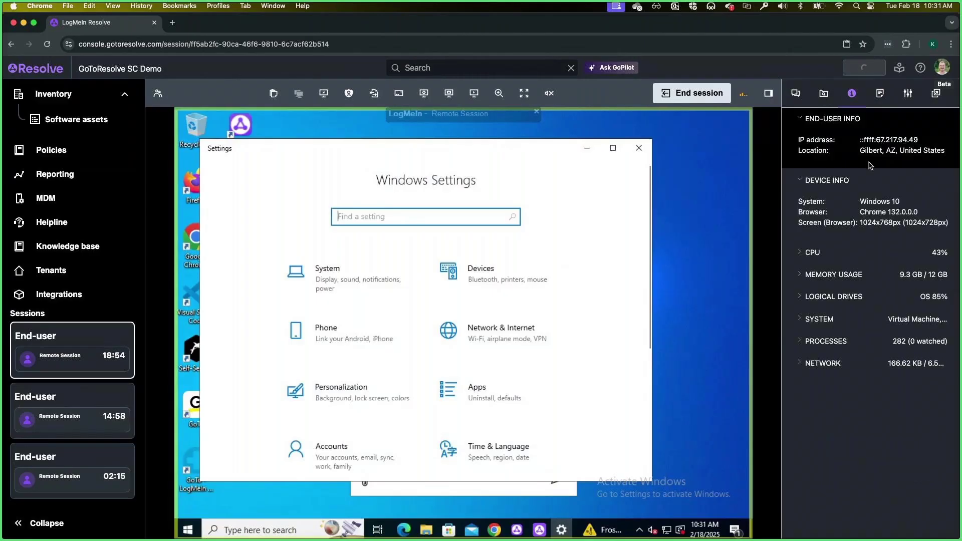
Step: End and confirm the Windows session, then close its summary after reviewing the generated notes
click(682, 97)
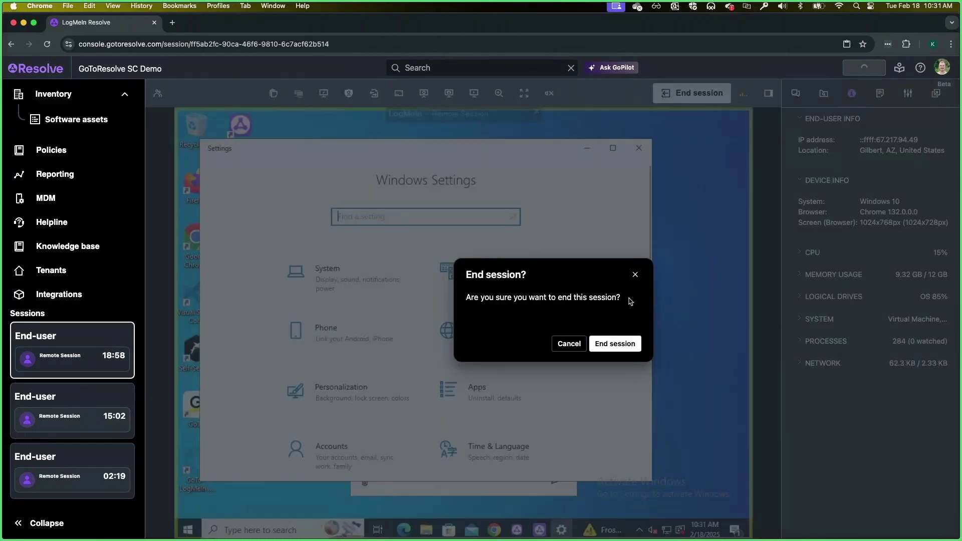
click(614, 345)
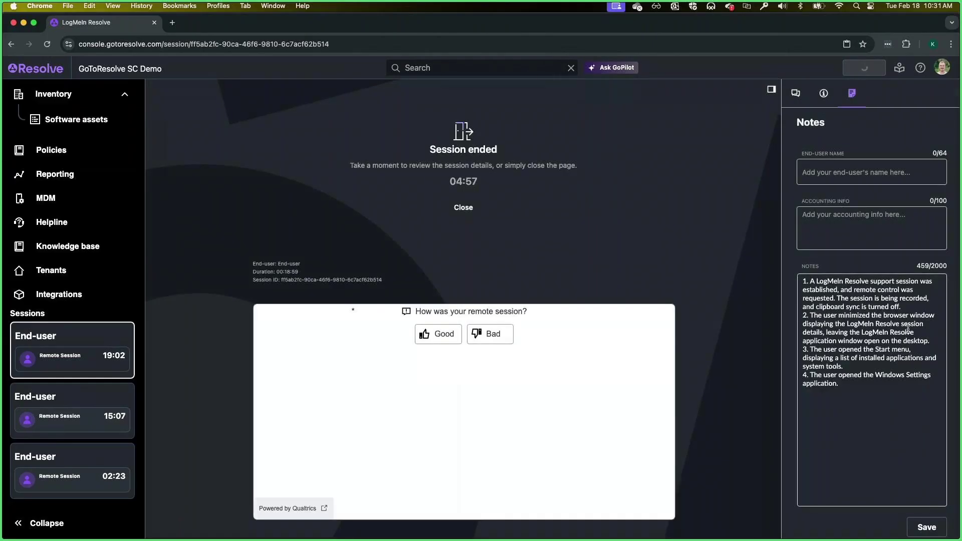
click(861, 388)
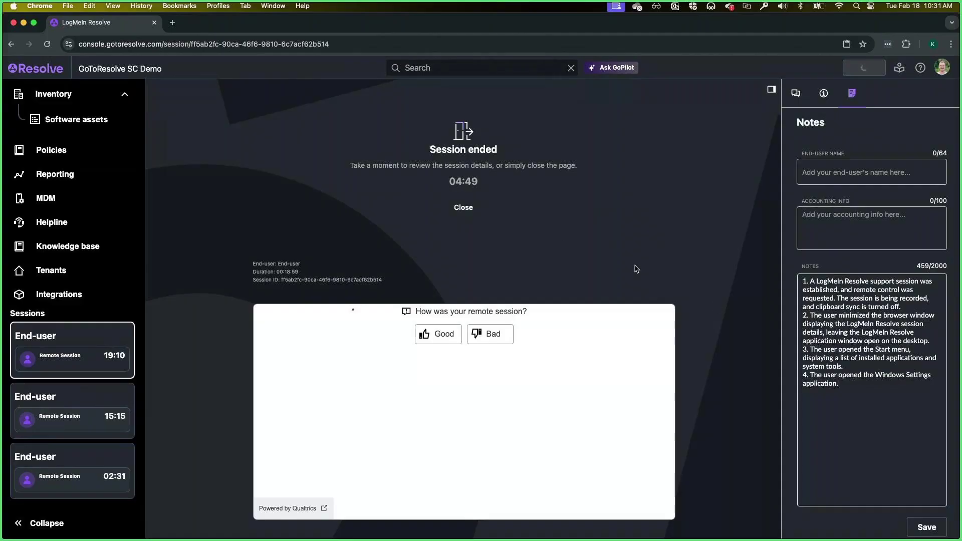
click(464, 208)
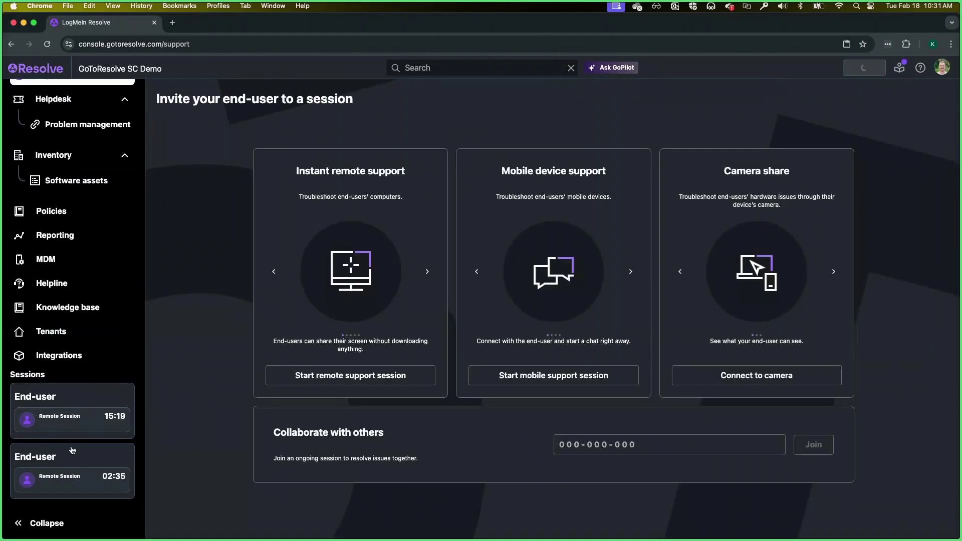
Step: Open the first End-user Remote Session card to view the iPad's Settings app
click(70, 403)
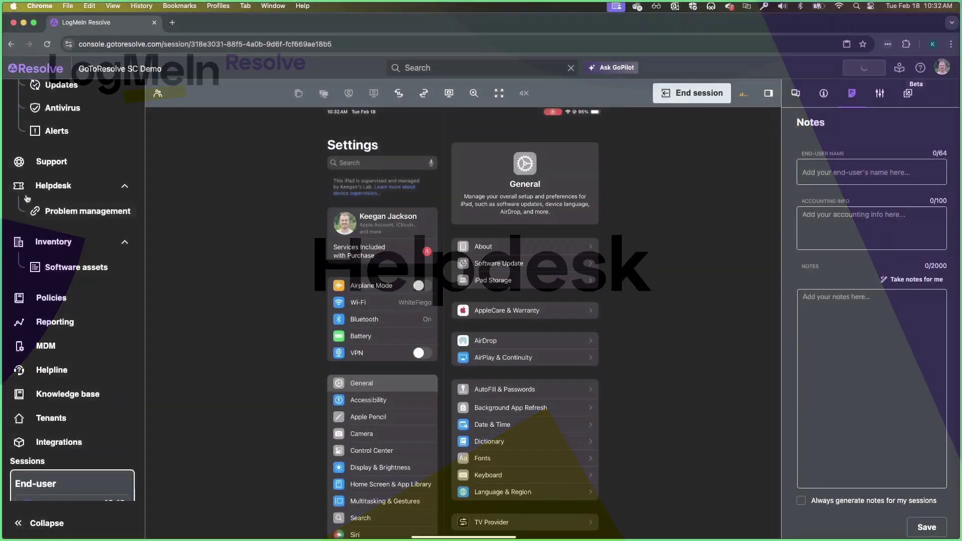
scroll(67, 188, up, 3)
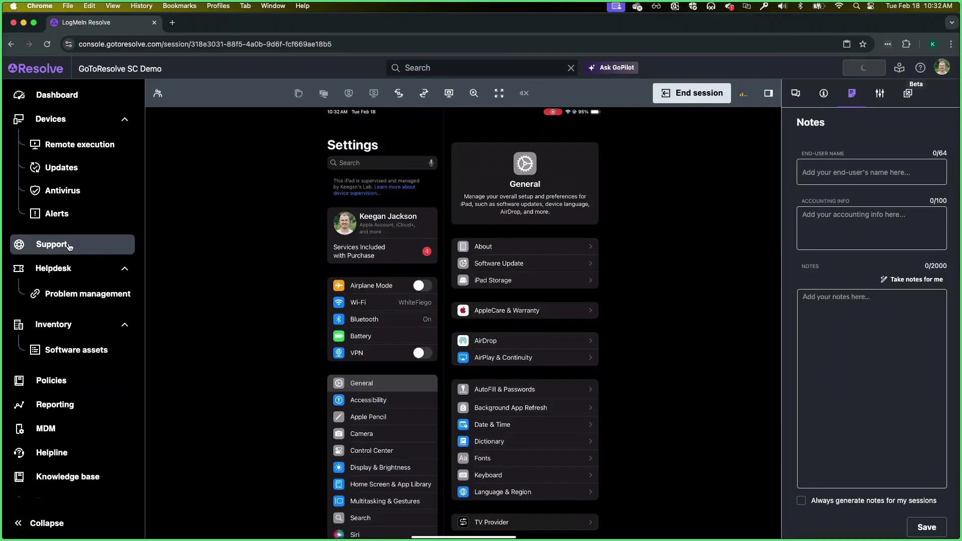
Step: Open Helpdesk and select ticket #1726, "Can't login to my VPN"
click(73, 275)
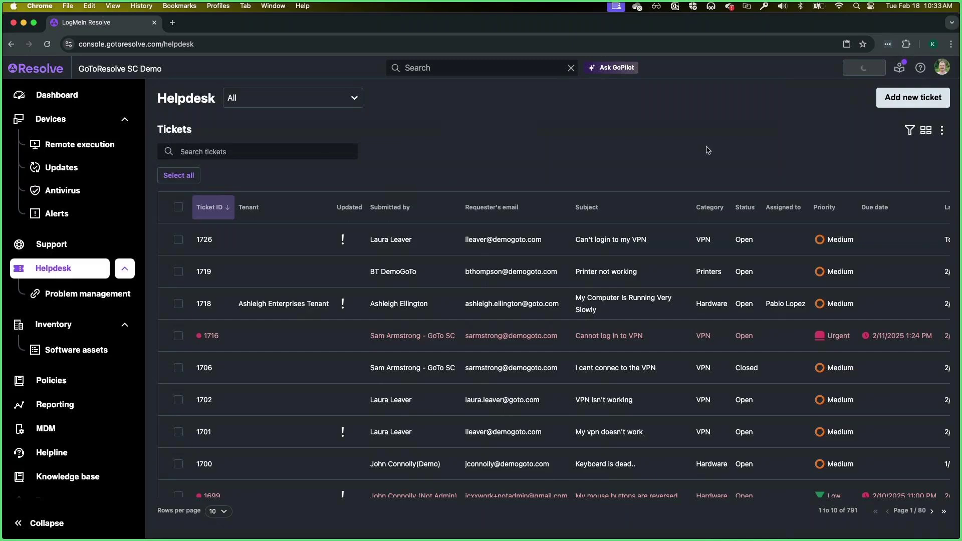
click(436, 244)
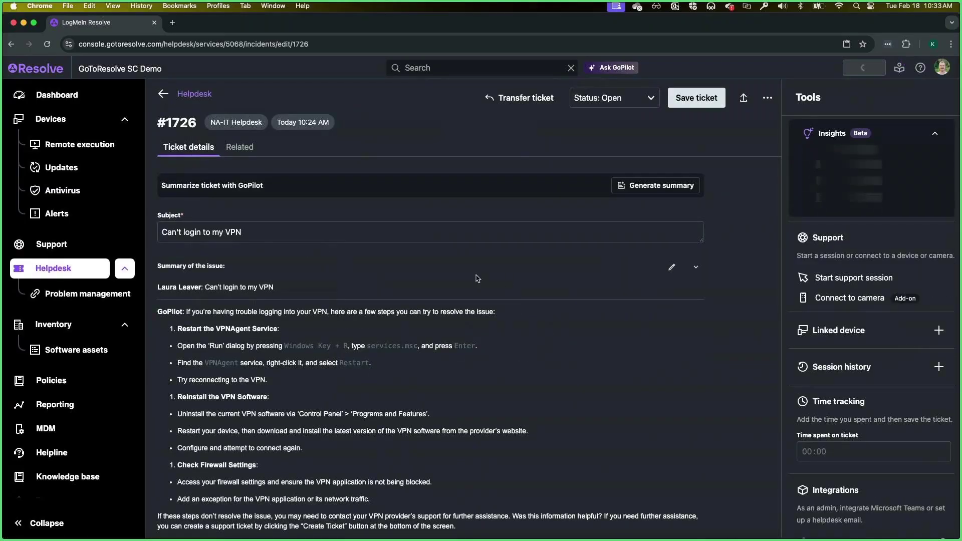
scroll(609, 318, down, 1)
scroll(601, 321, down, 1)
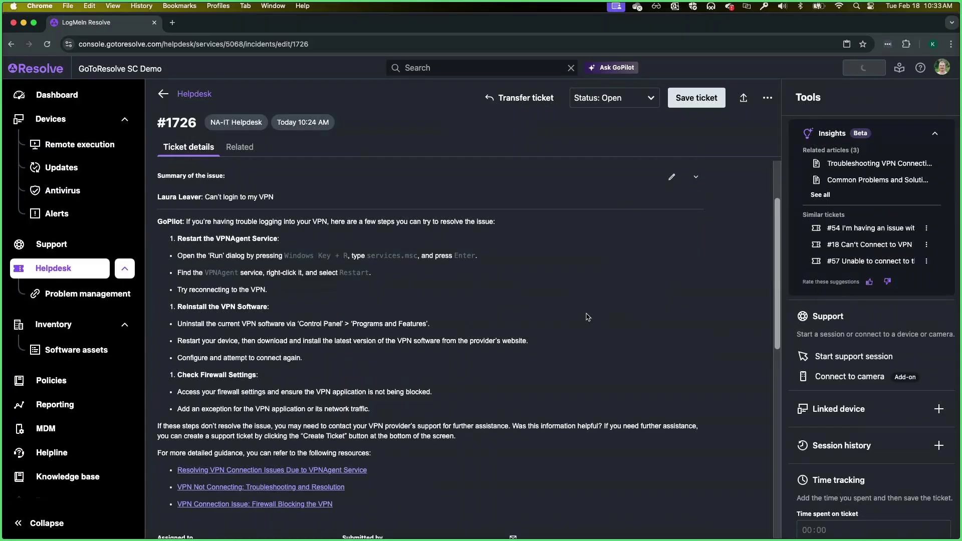
scroll(586, 317, down, 2)
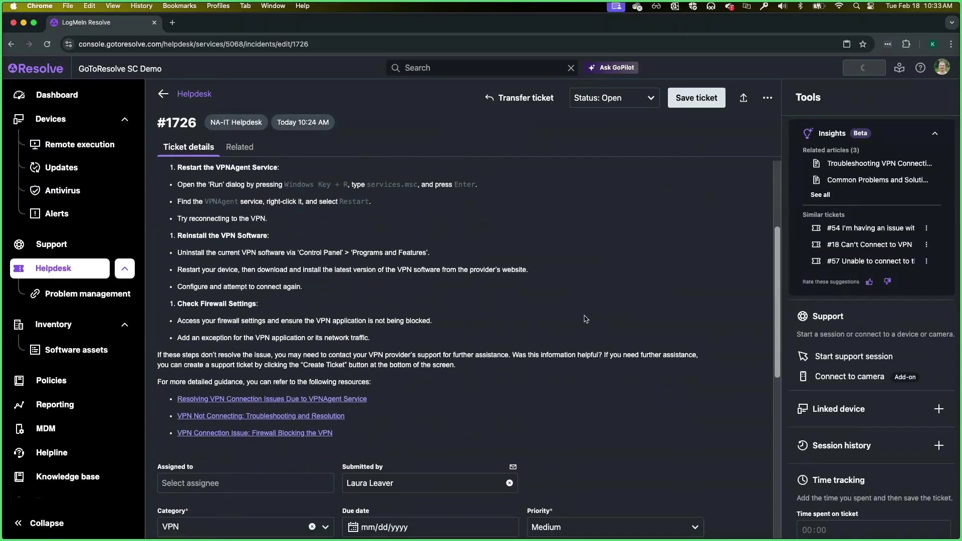
scroll(585, 318, down, 2)
scroll(585, 319, down, 1)
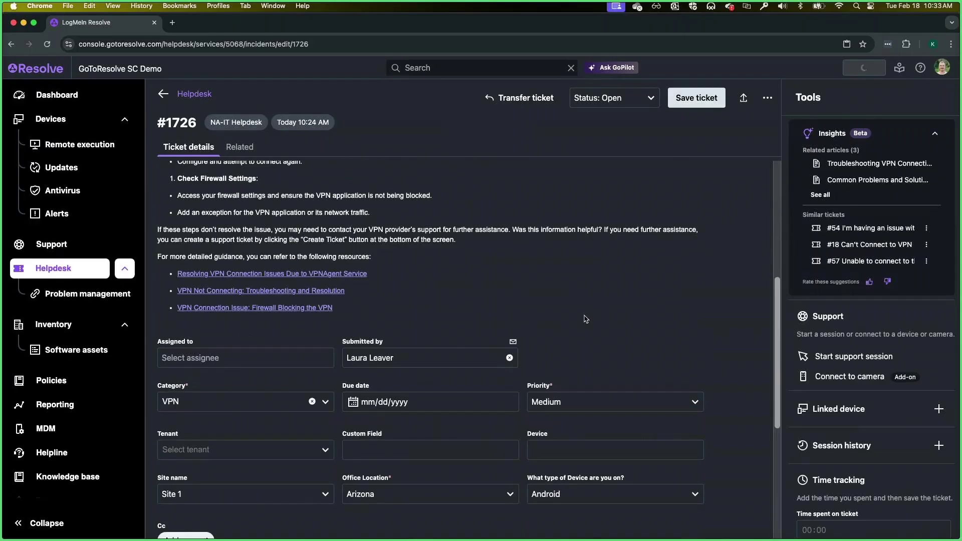
scroll(585, 318, down, 1)
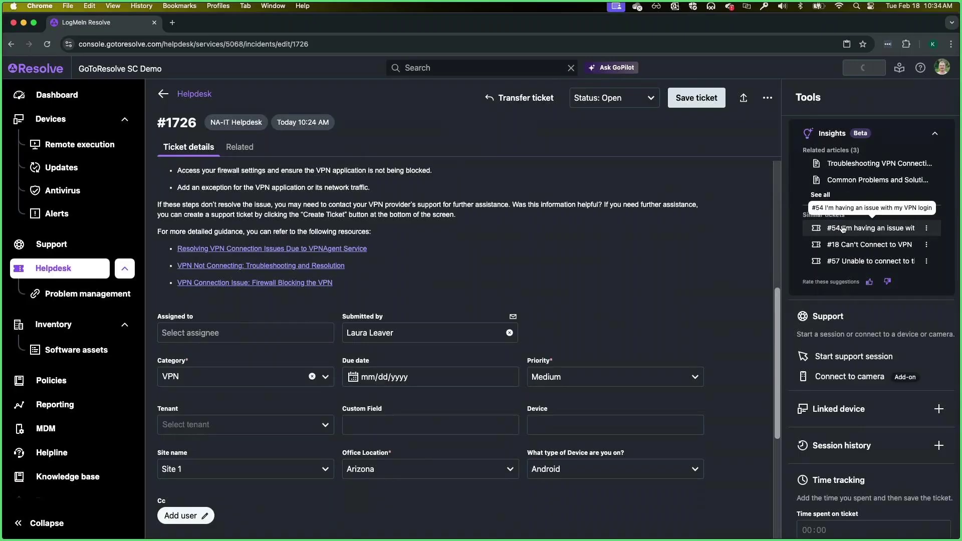
scroll(697, 297, down, 3)
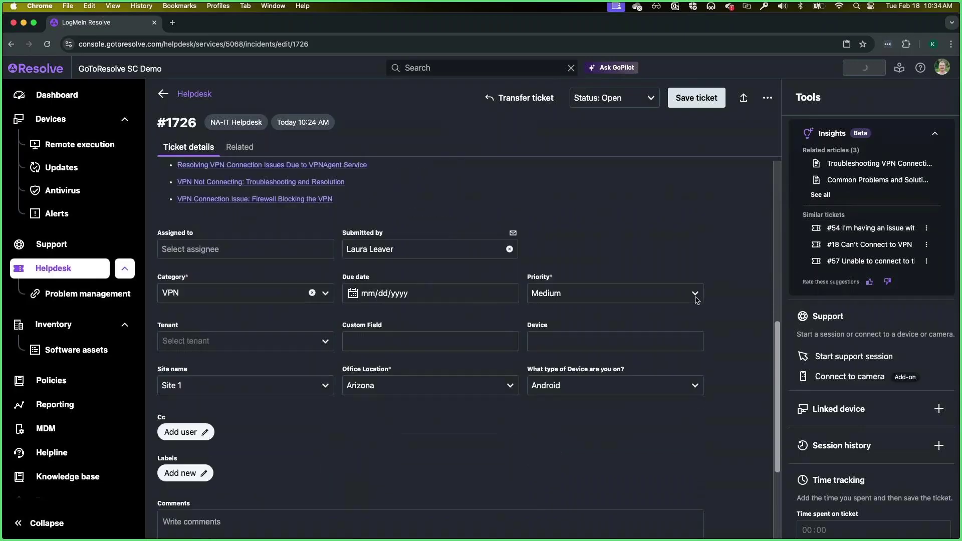
scroll(838, 338, down, 1)
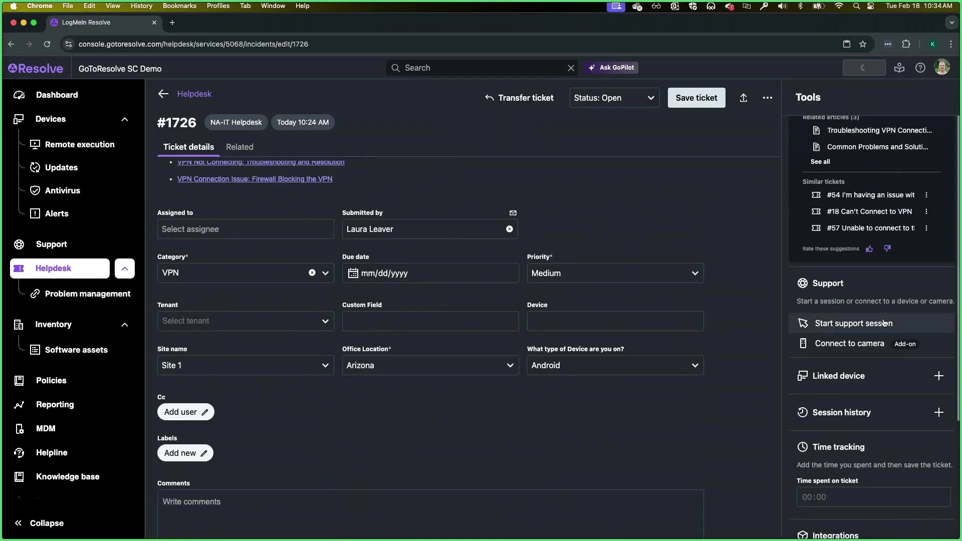
scroll(880, 324, down, 2)
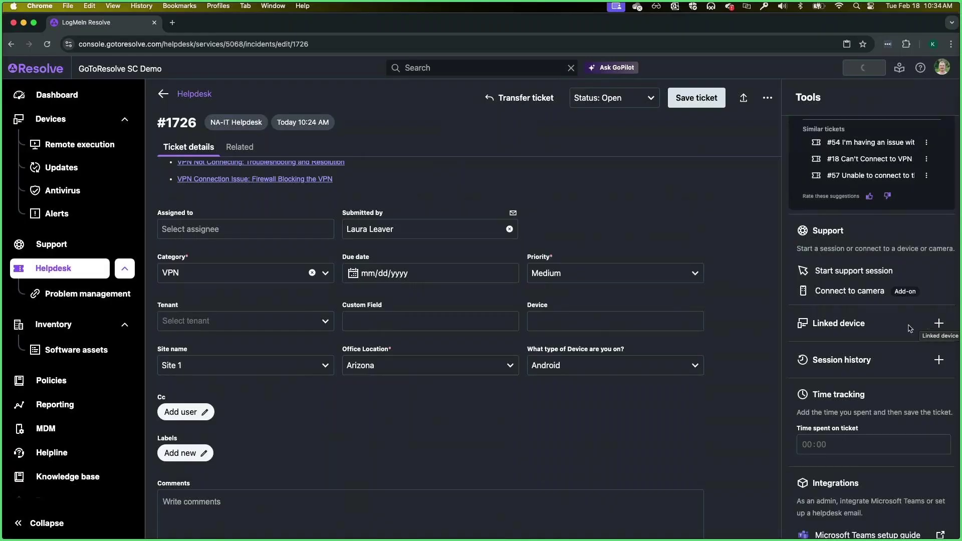
scroll(931, 323, down, 2)
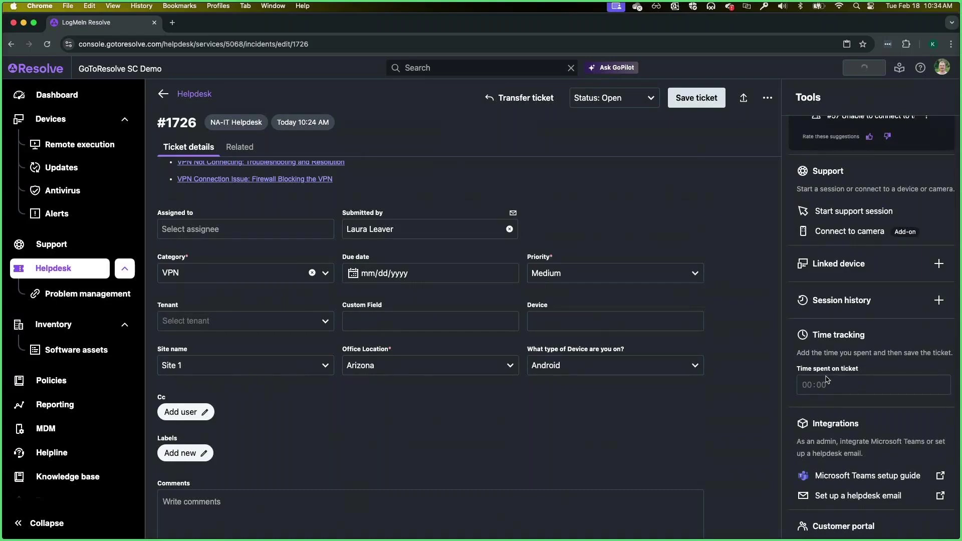
scroll(733, 385, down, 1)
scroll(606, 388, down, 4)
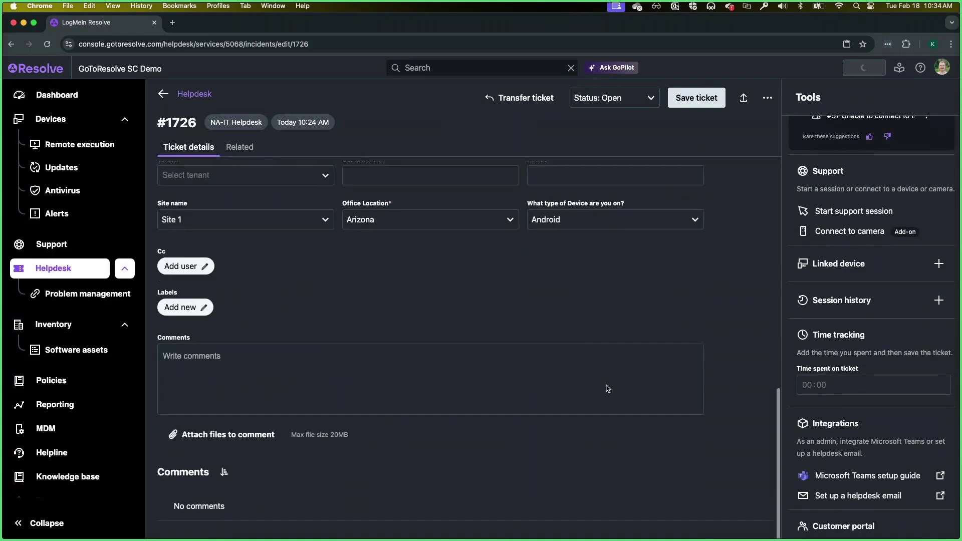
Step: Start a comment in ticket #1726's Write comments box
click(510, 375)
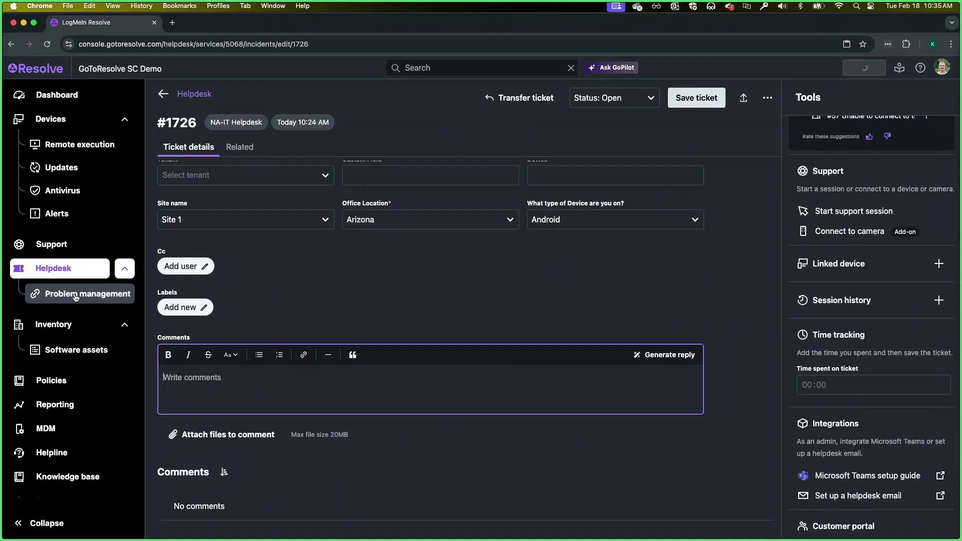
scroll(489, 286, up, 2)
scroll(865, 155, up, 2)
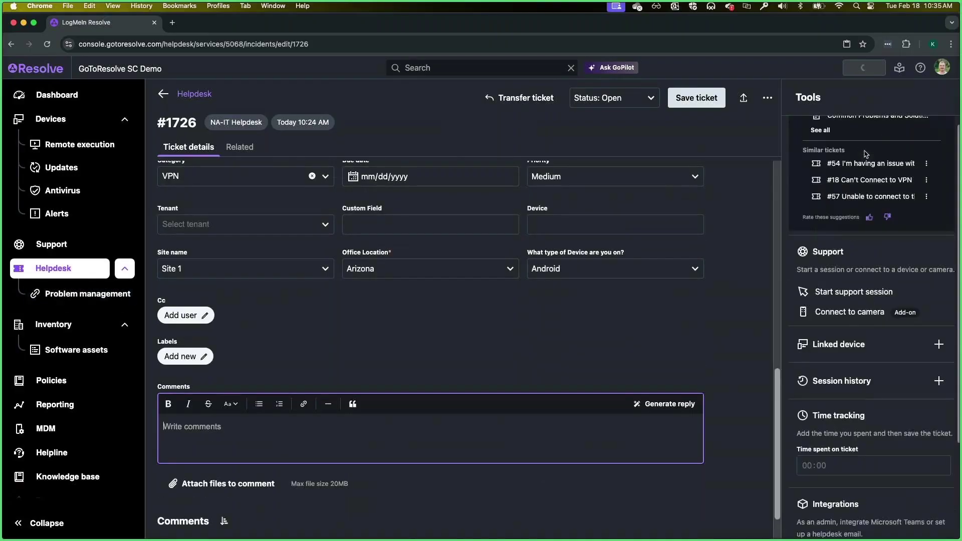
scroll(864, 154, up, 1)
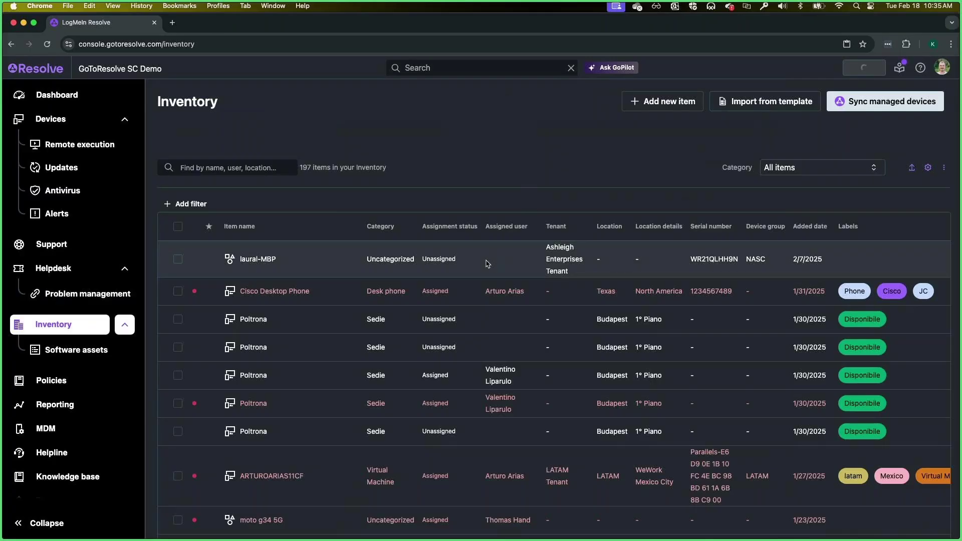
Step: Search the inventory for 'kjack' and open the KJackson virtual machine's item details
click(237, 170)
text(kjack)
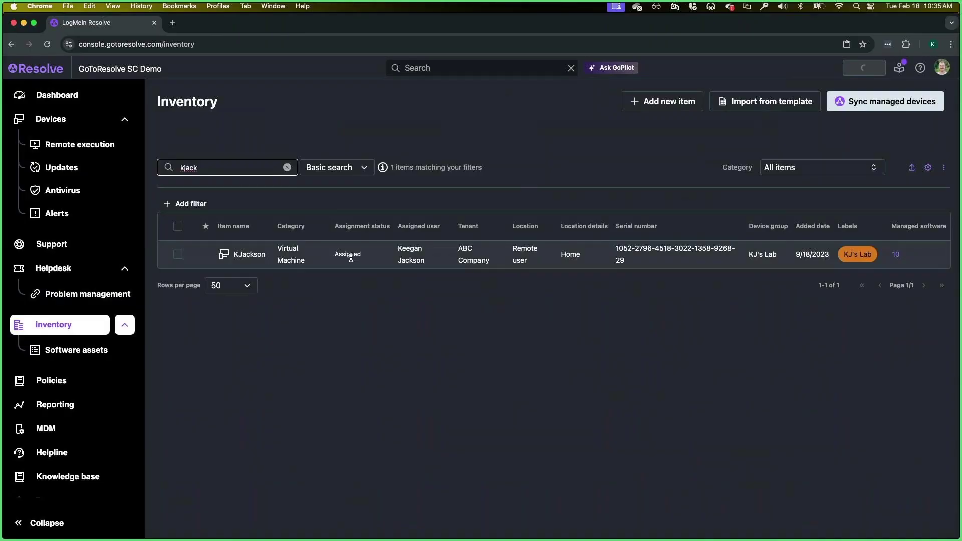
click(369, 259)
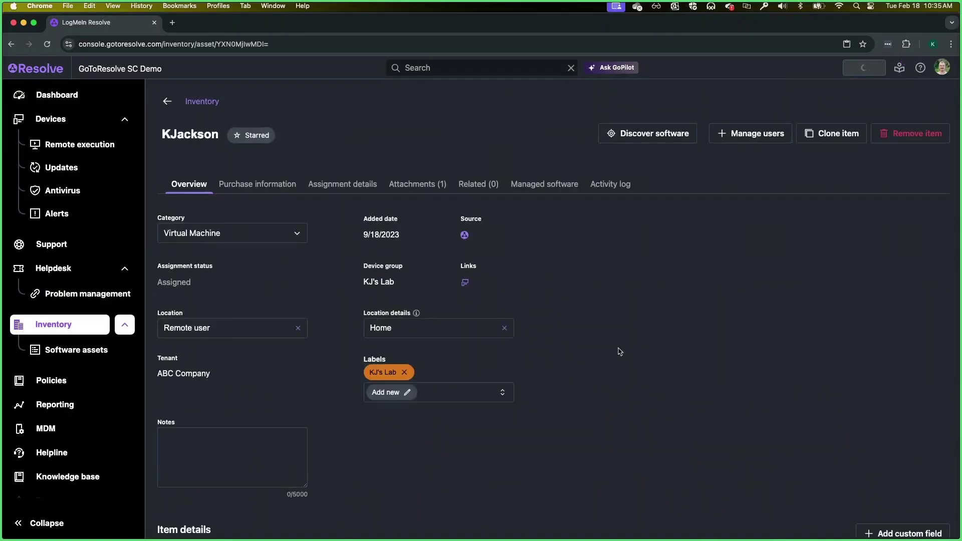
scroll(633, 358, down, 5)
scroll(635, 361, down, 3)
scroll(635, 360, down, 2)
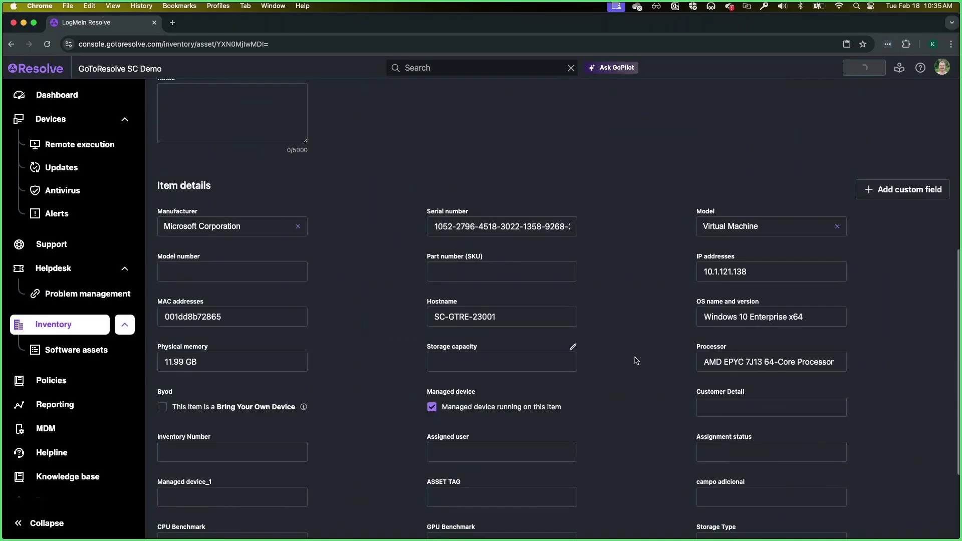